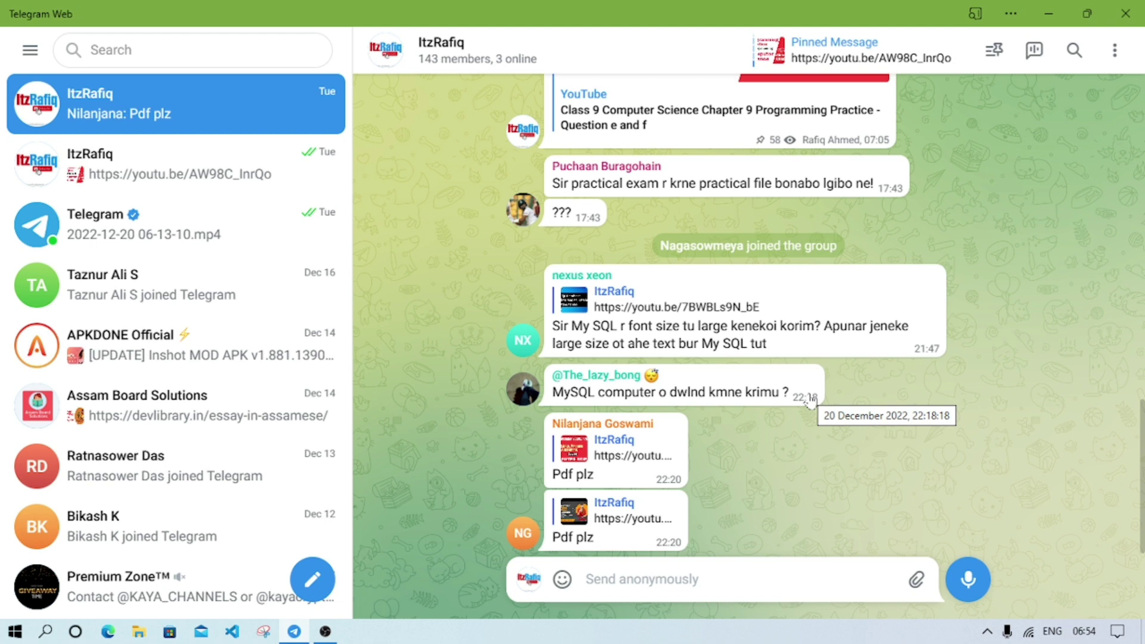
- Dismiss Telegram, then launch MySQL 8.0 Command Line Client and log in with the password
click(549, 61)
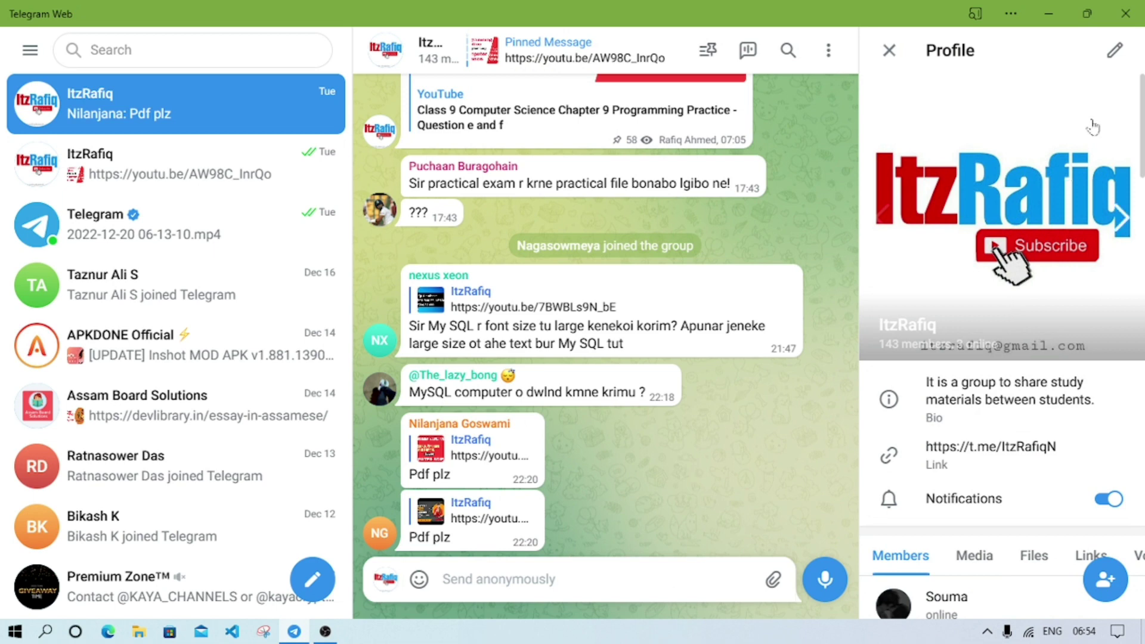
click(890, 51)
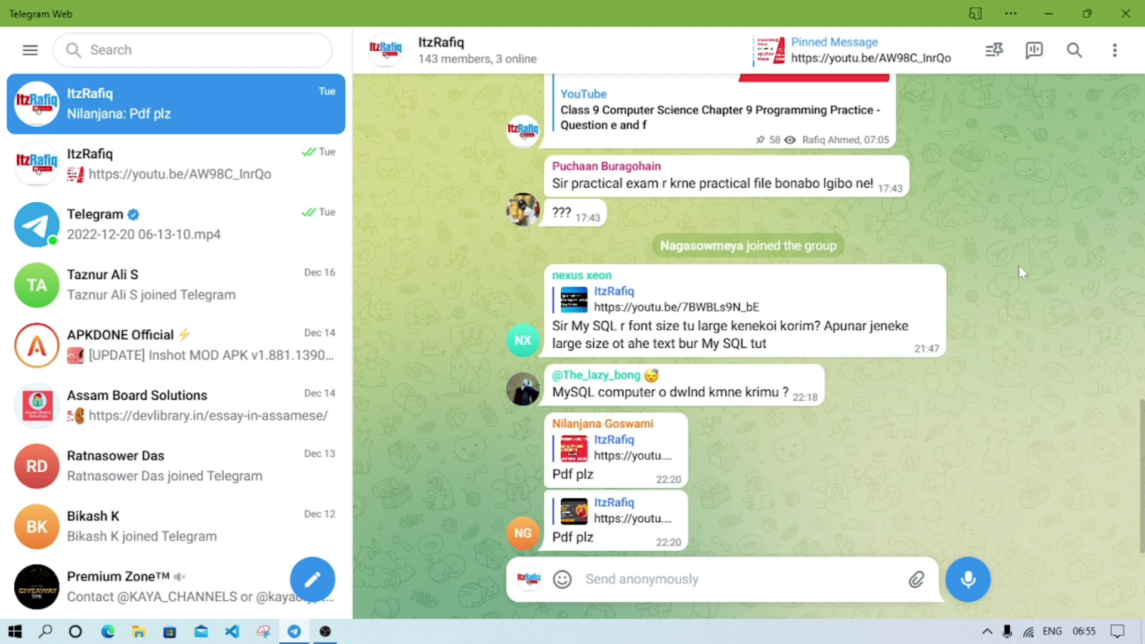
click(1049, 8)
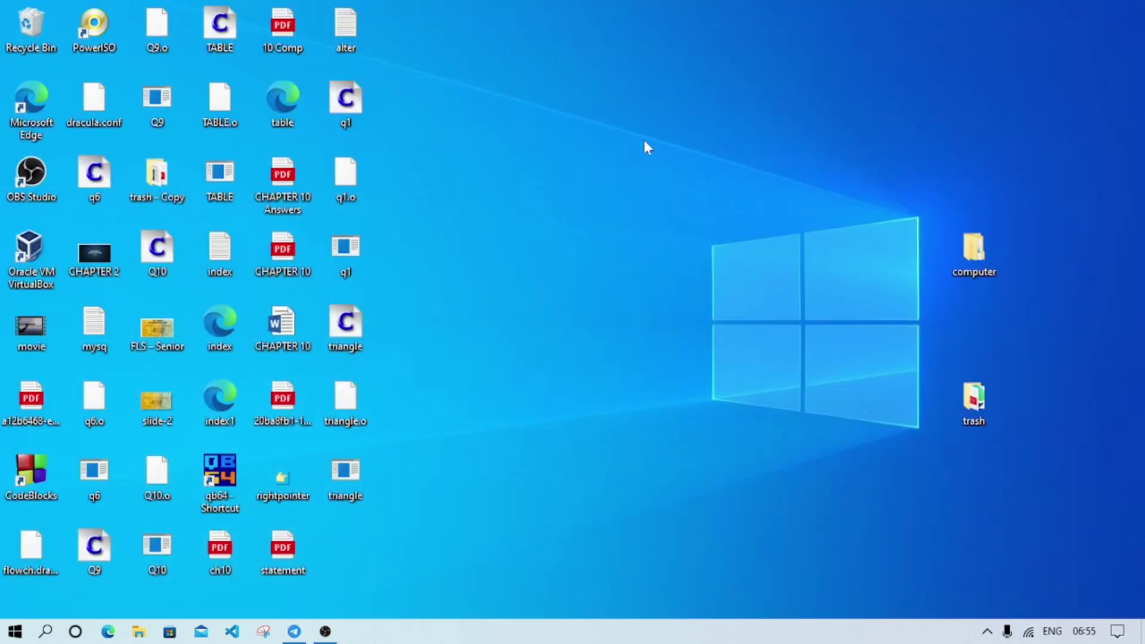
key(super)
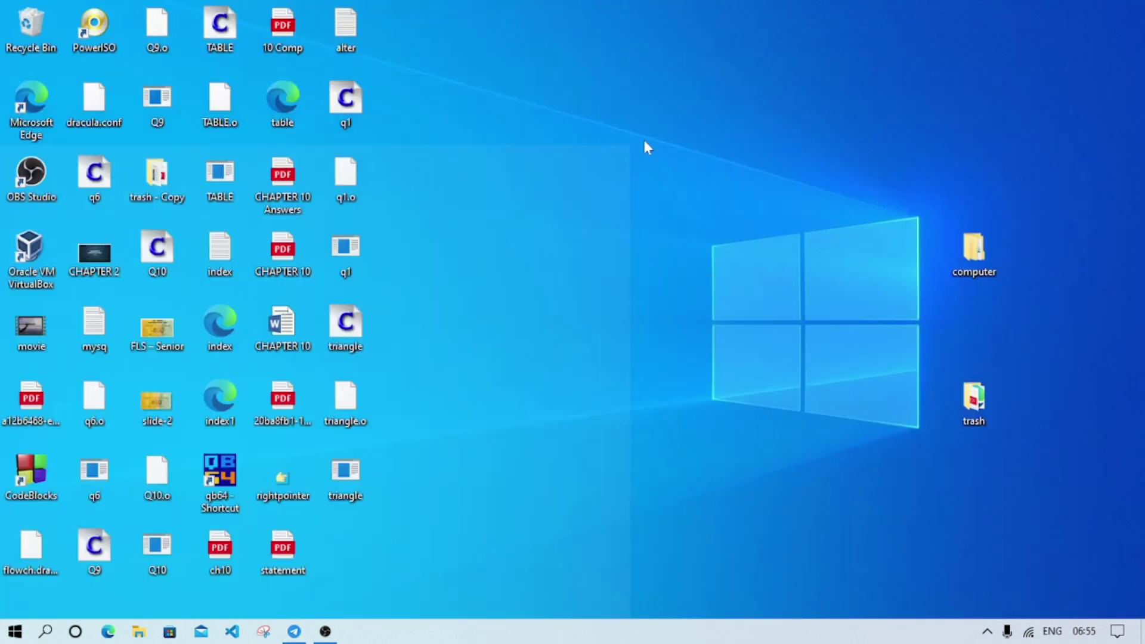
text(my)
click(174, 173)
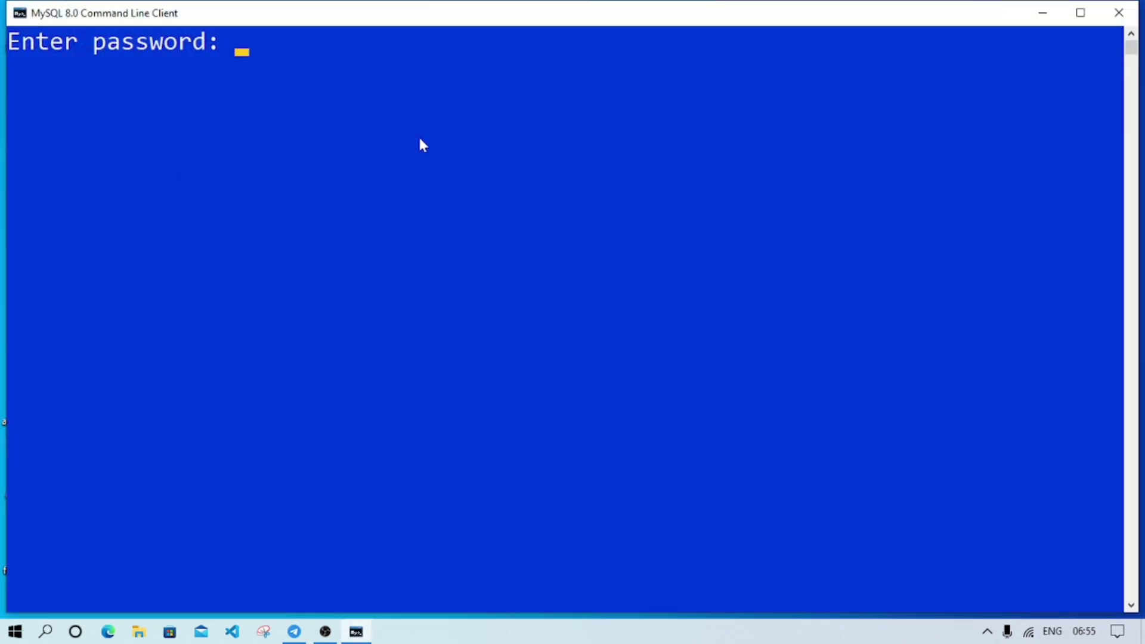
text(***)
text(*)
key(Return)
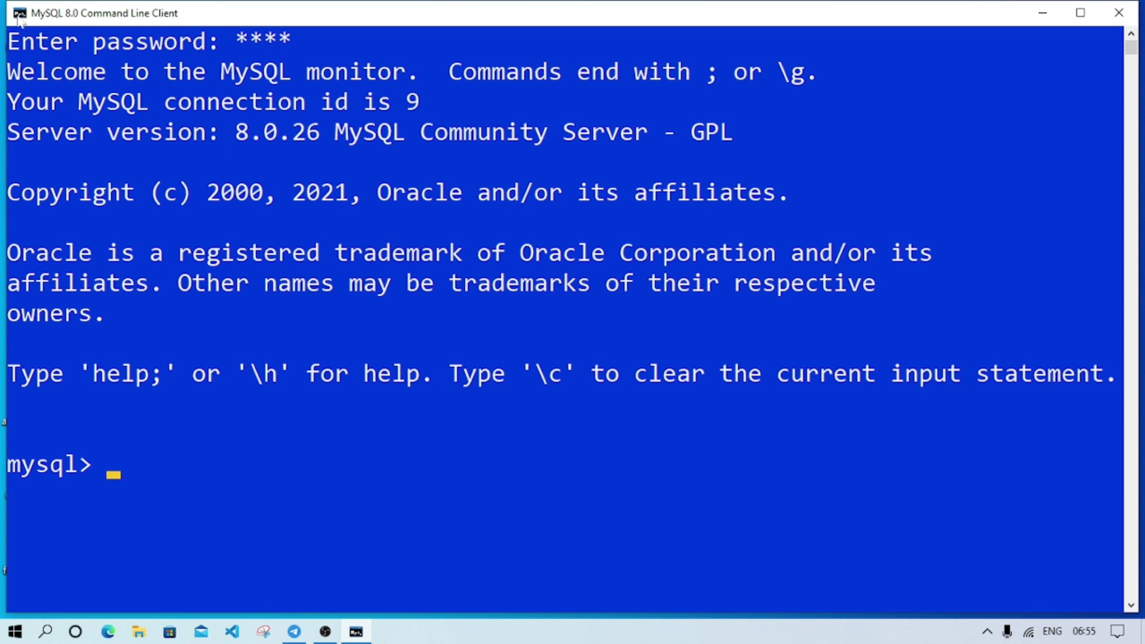
- Browse the console Defaults dialog's tabs, ending on the Font tab showing Consolas size 36
click(20, 15)
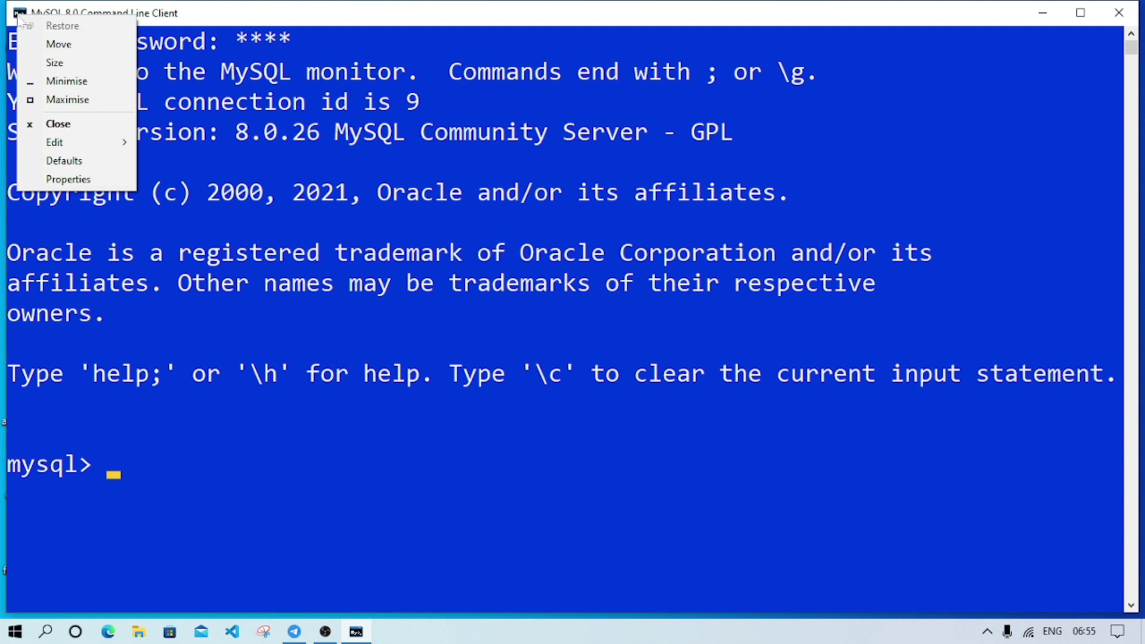
click(99, 162)
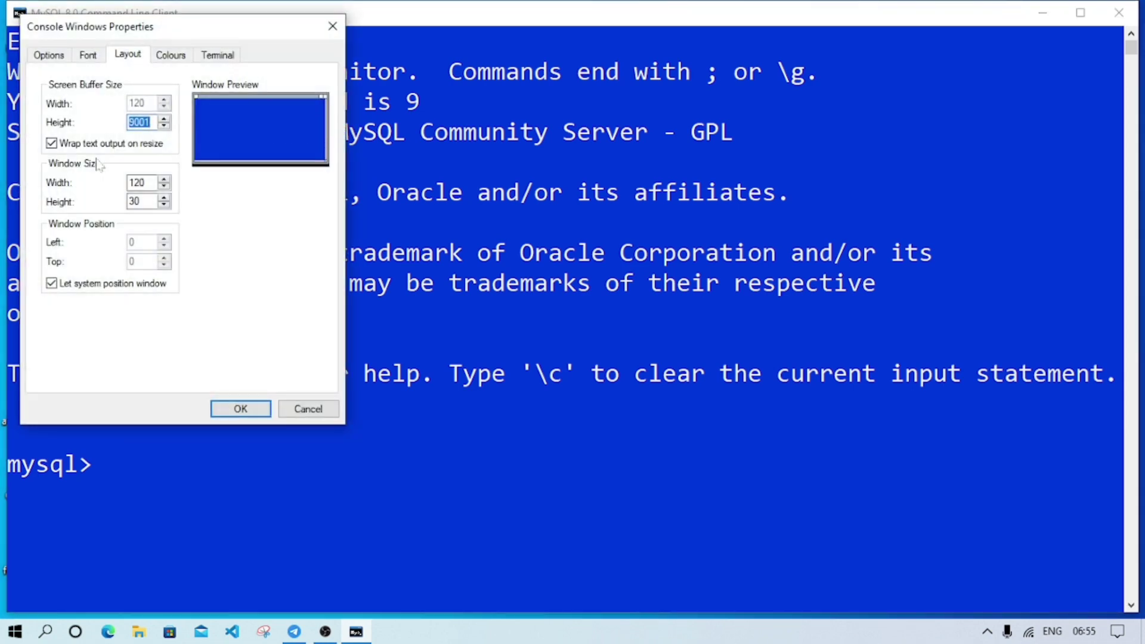
click(48, 55)
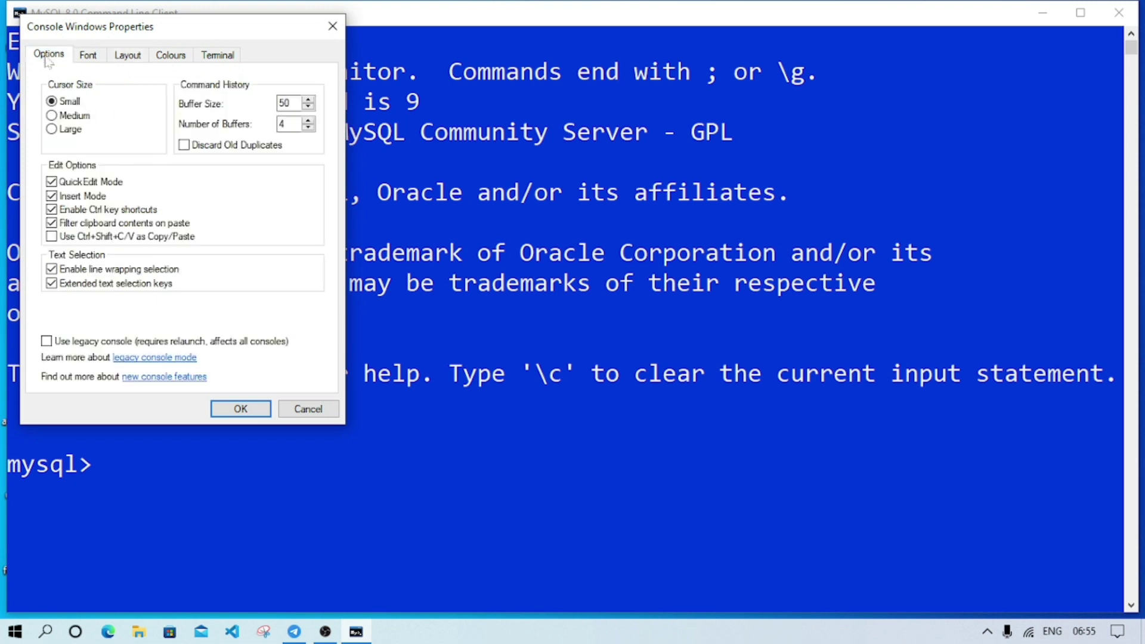
click(86, 55)
click(127, 55)
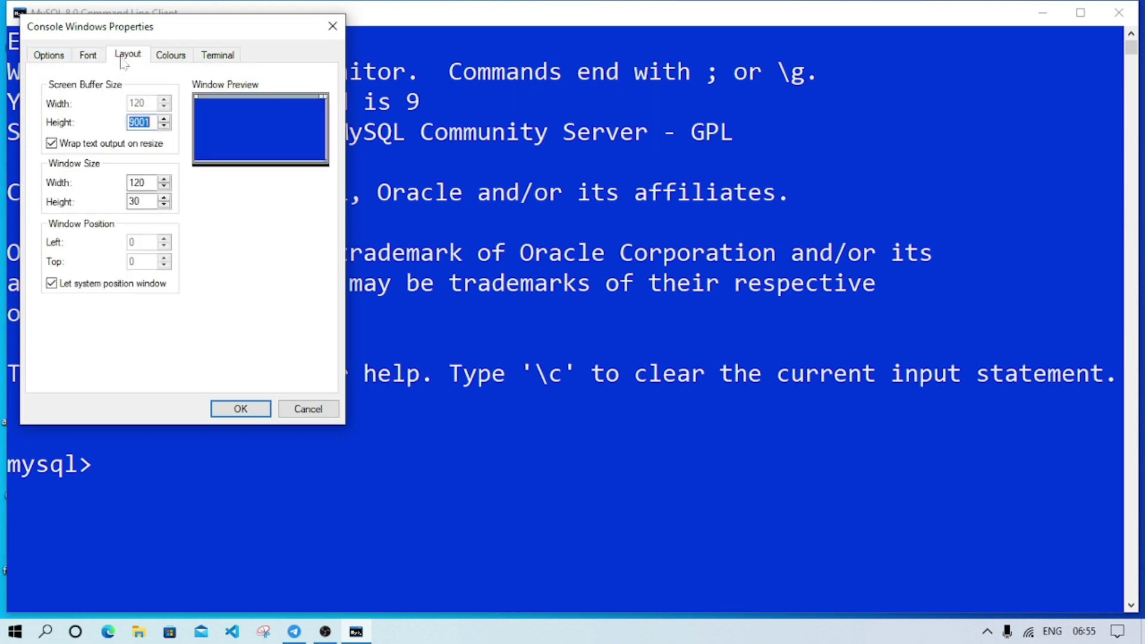
click(170, 55)
click(218, 54)
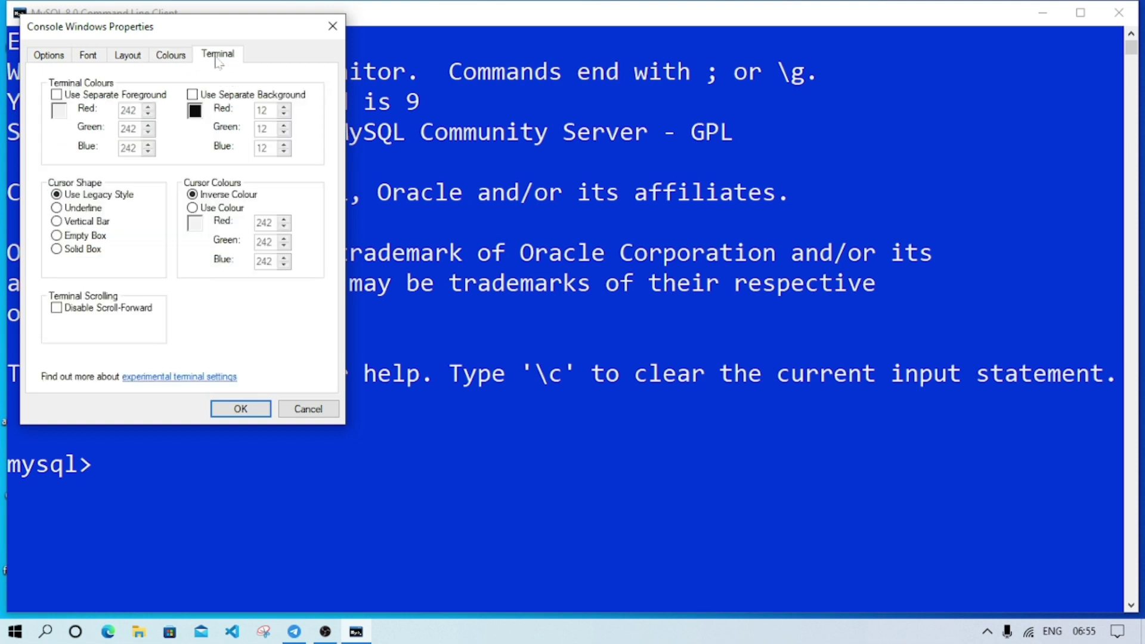
click(49, 54)
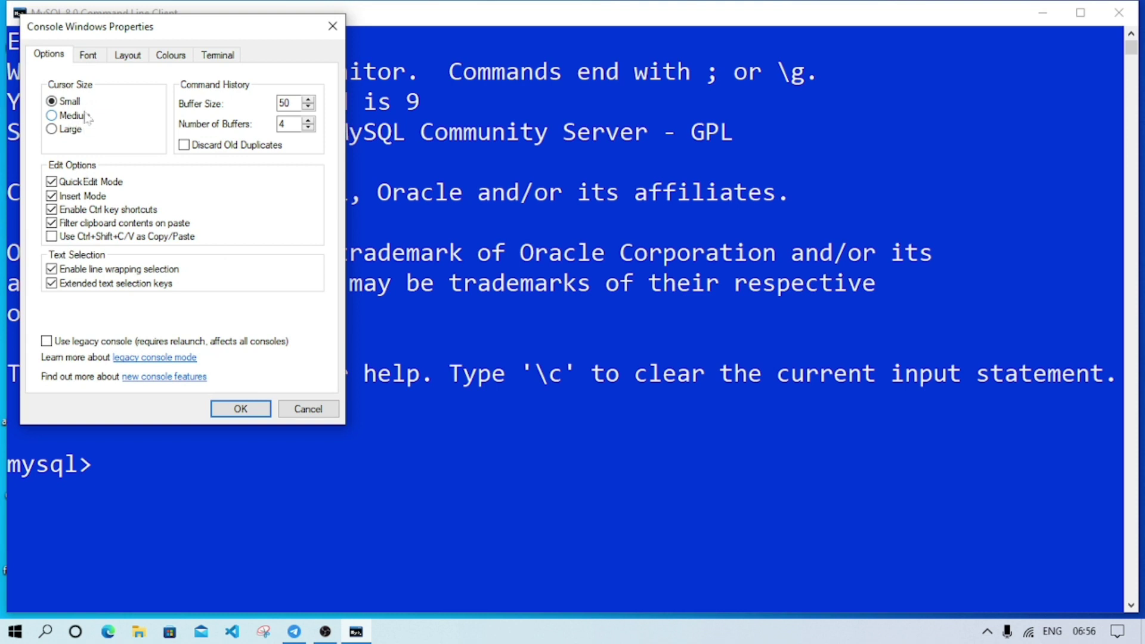
click(87, 57)
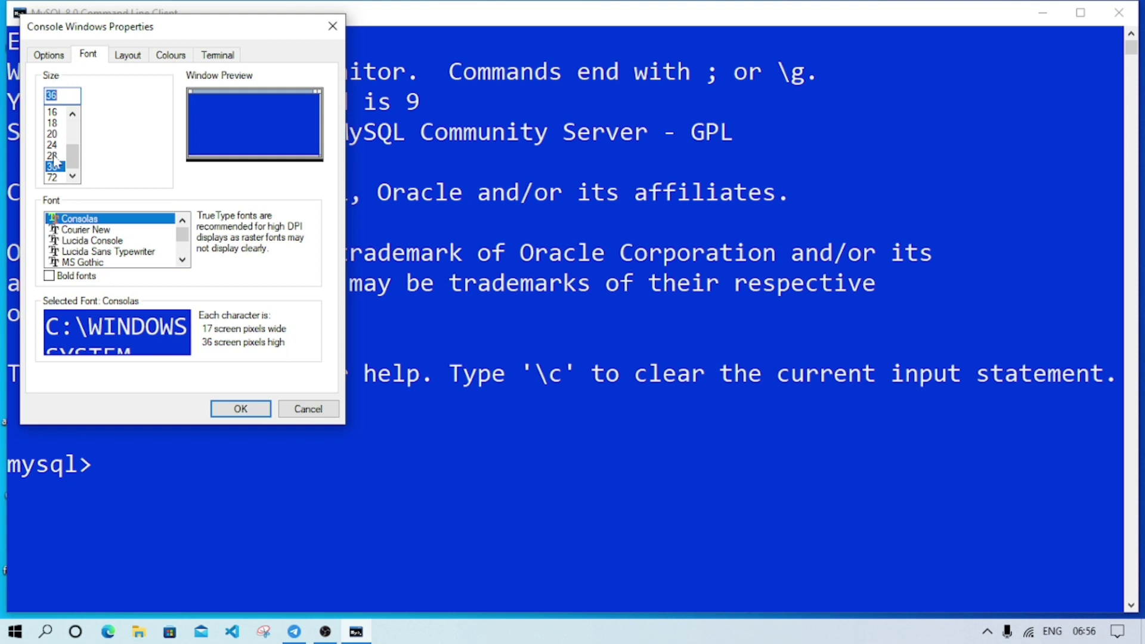
- Set the console font to Lucida Console size 28 with bold off, then view Layout
click(53, 156)
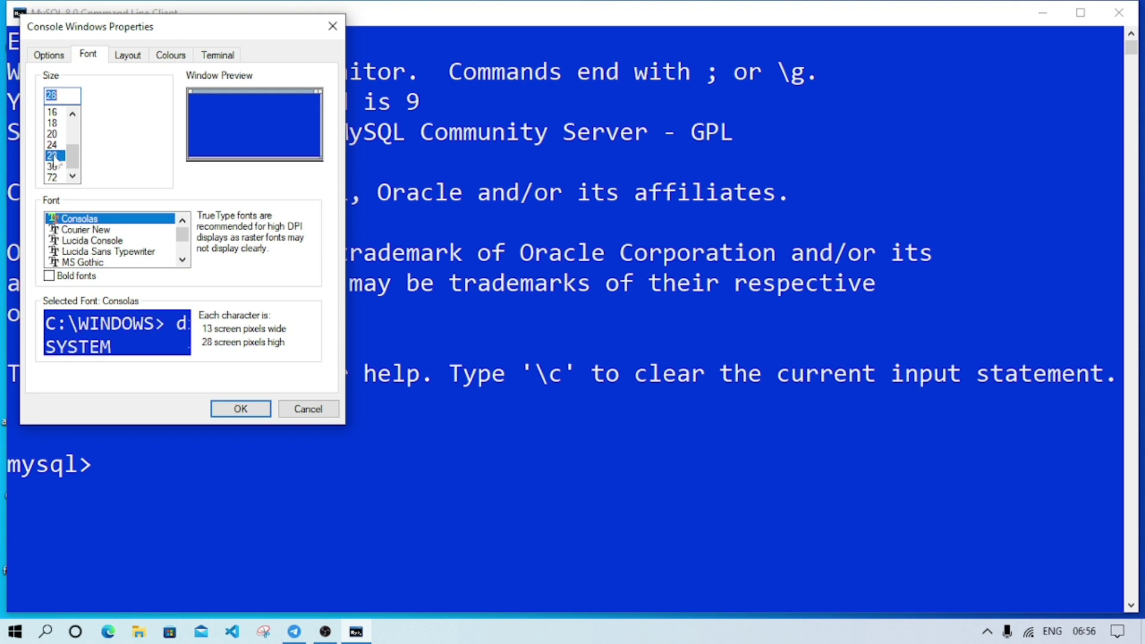
click(85, 231)
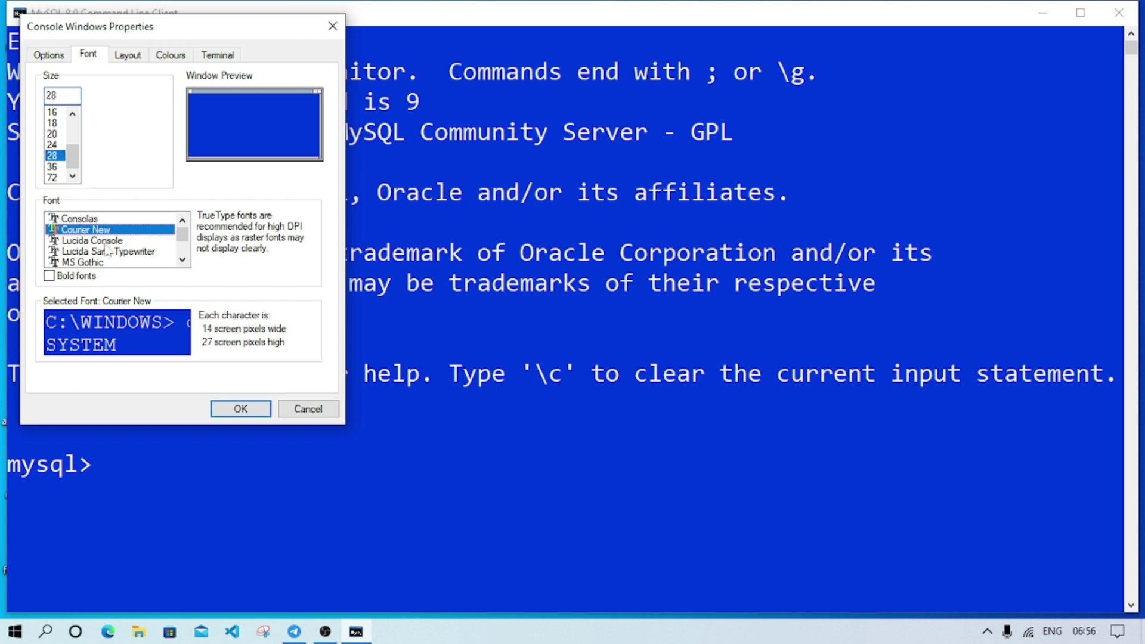
click(93, 242)
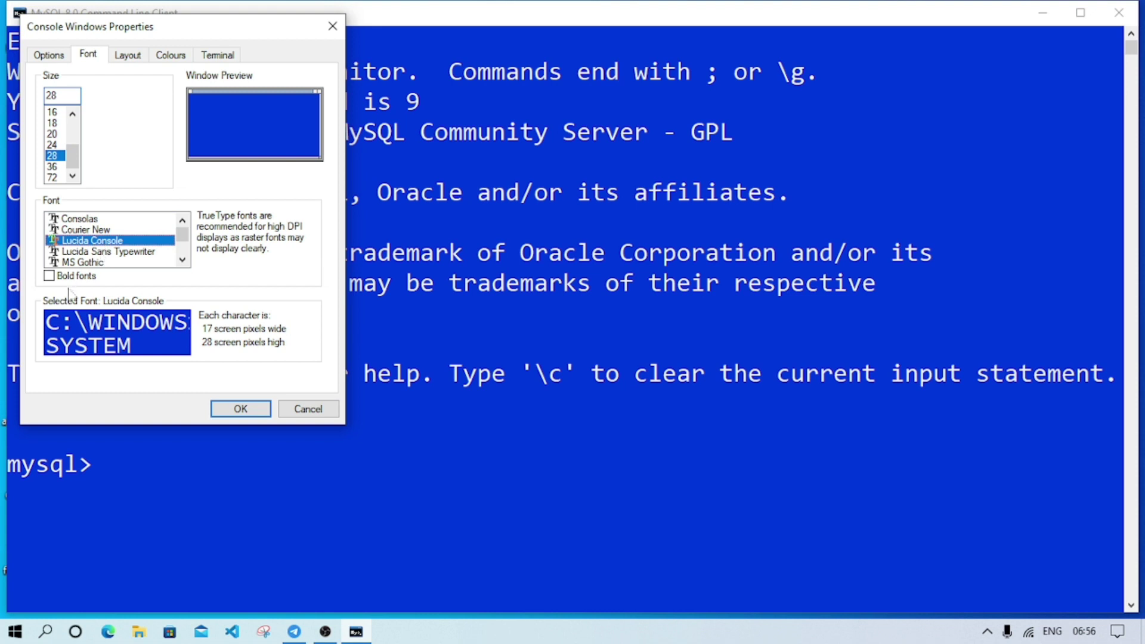
click(49, 276)
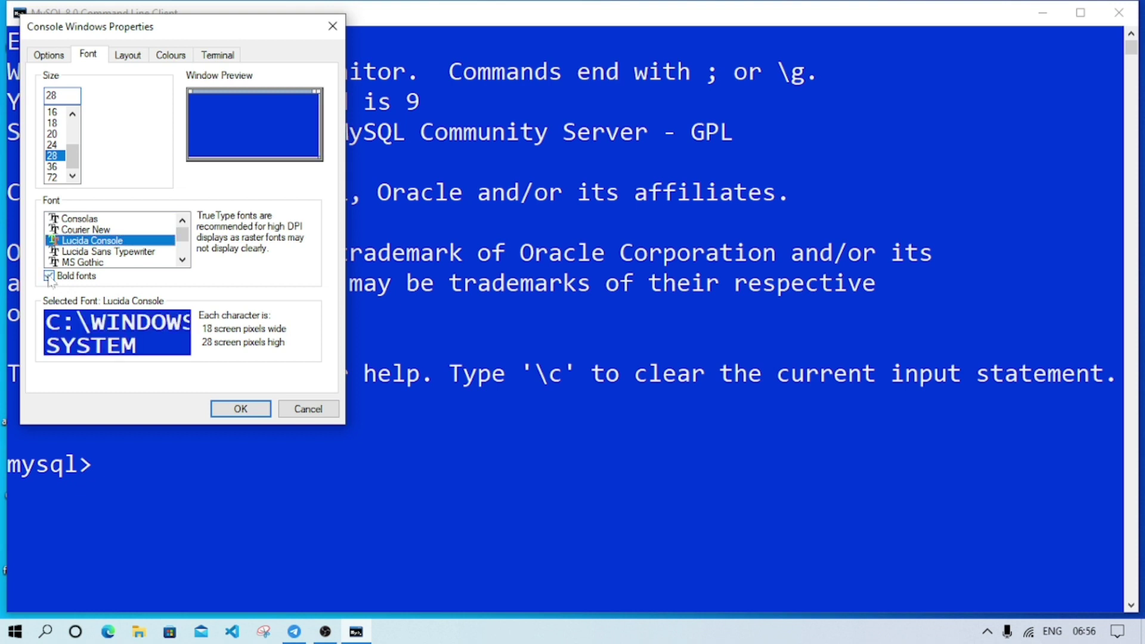
click(49, 277)
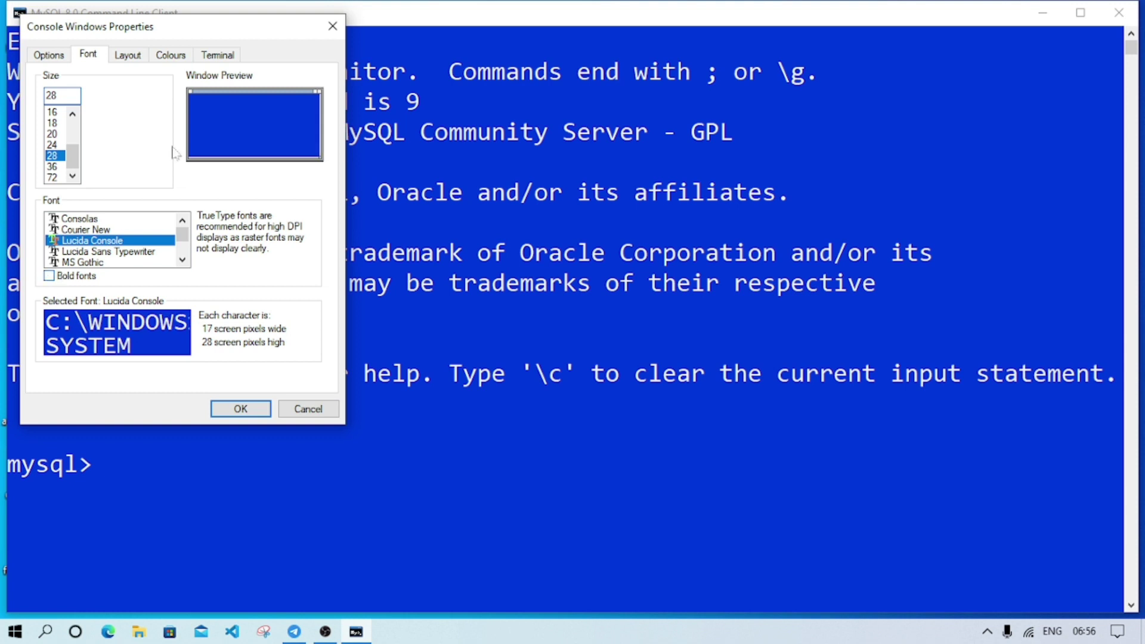
click(128, 54)
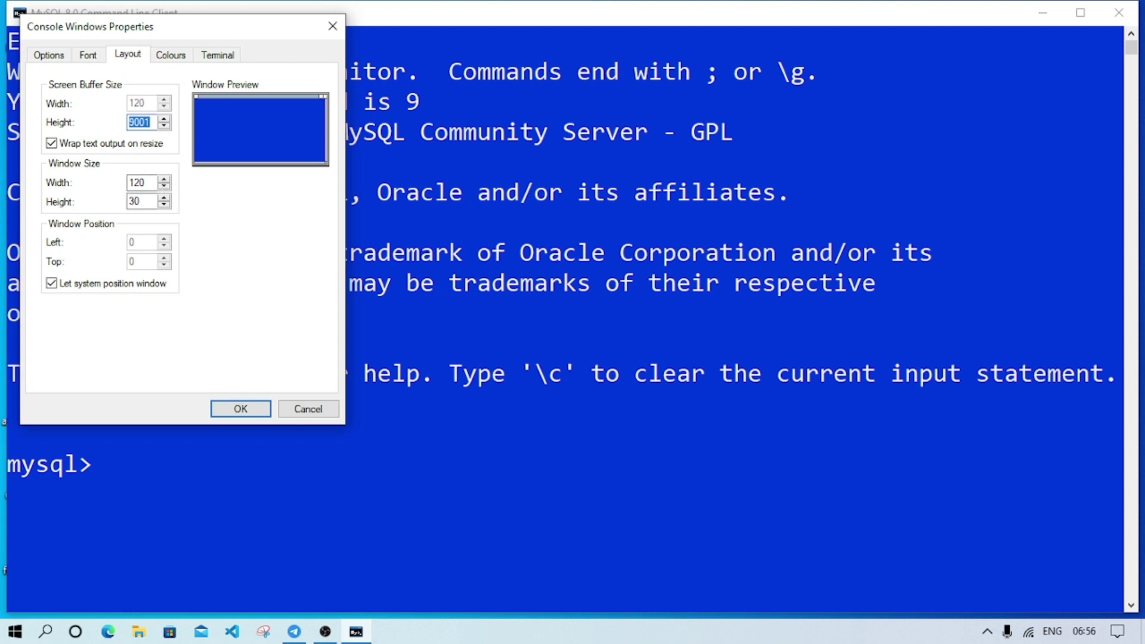
- Set the console screen text colour to white
click(146, 181)
click(172, 57)
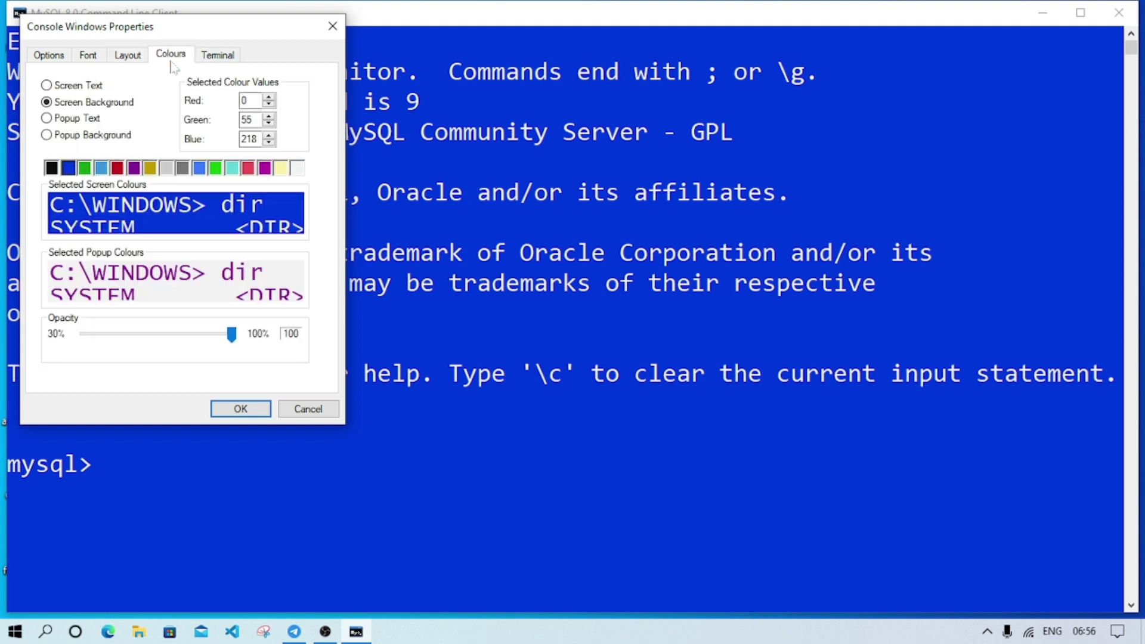
click(65, 86)
click(299, 168)
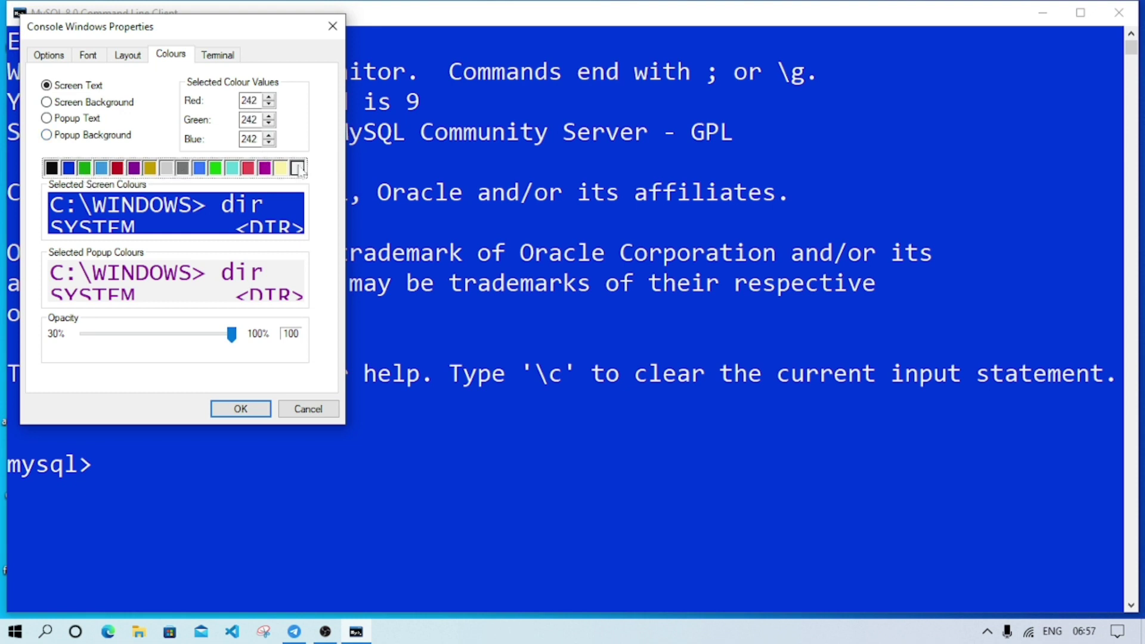
- Set the screen background to dark red and save the console properties
click(94, 102)
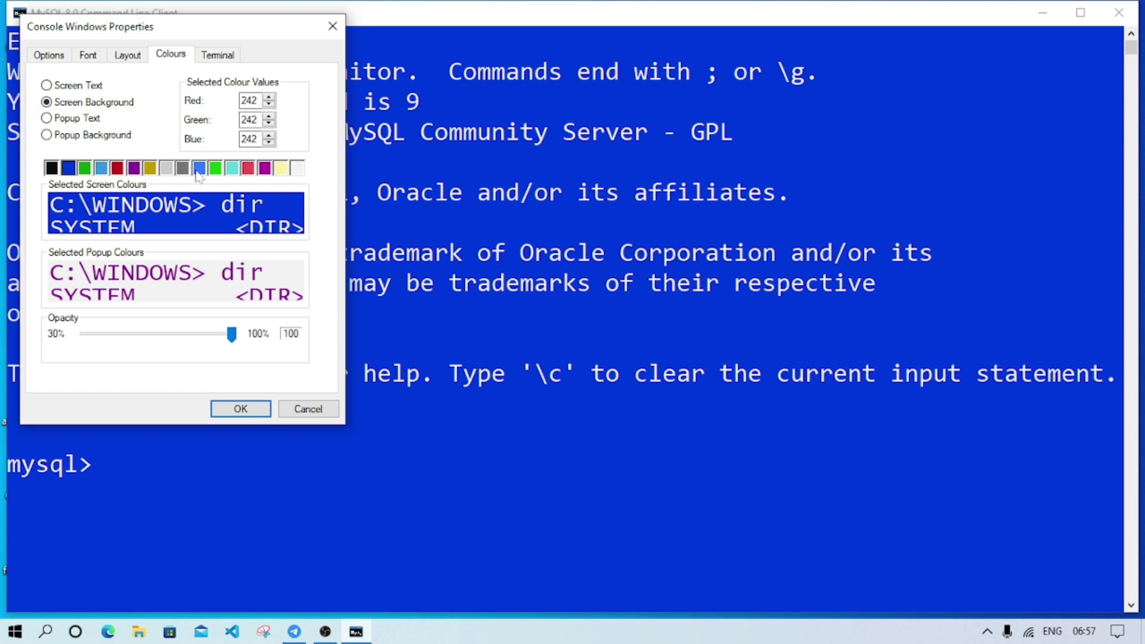
click(118, 168)
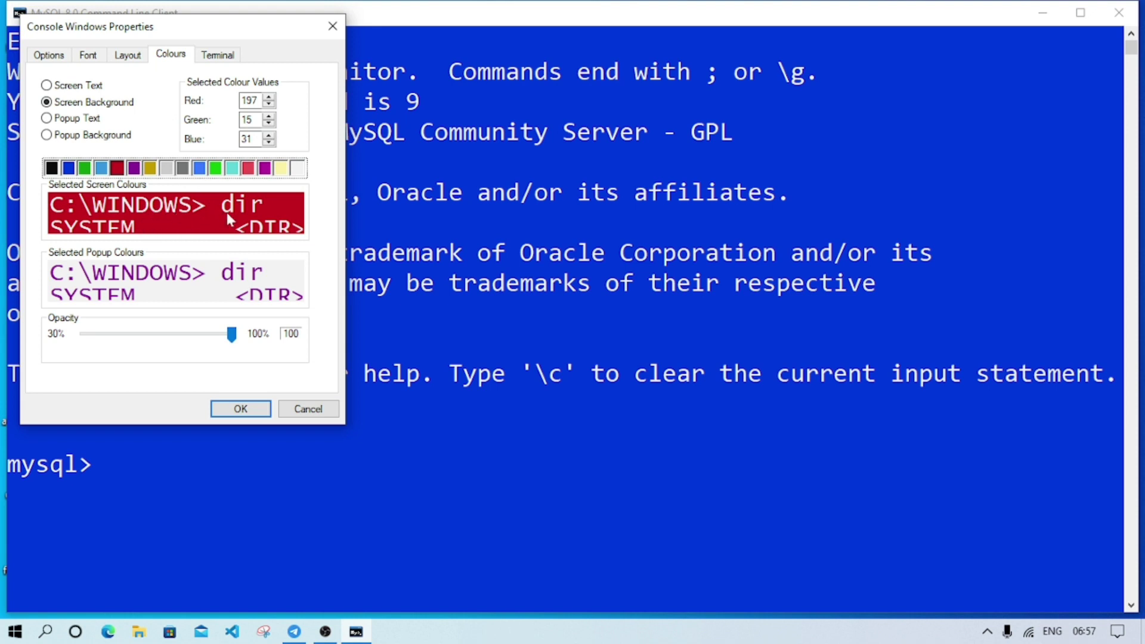
click(224, 55)
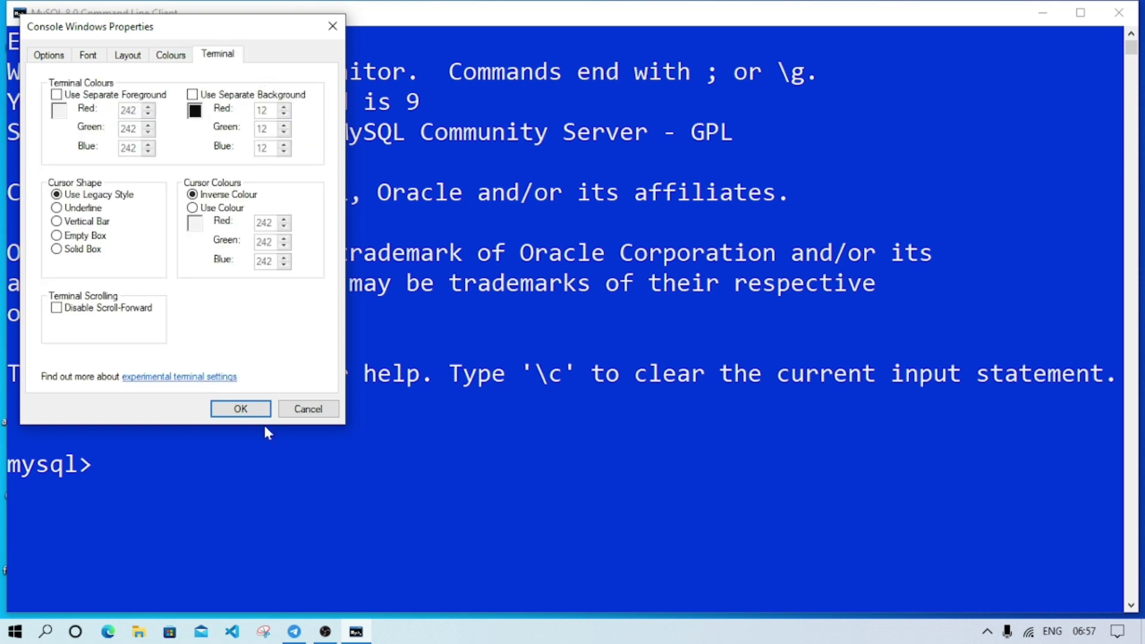
click(240, 409)
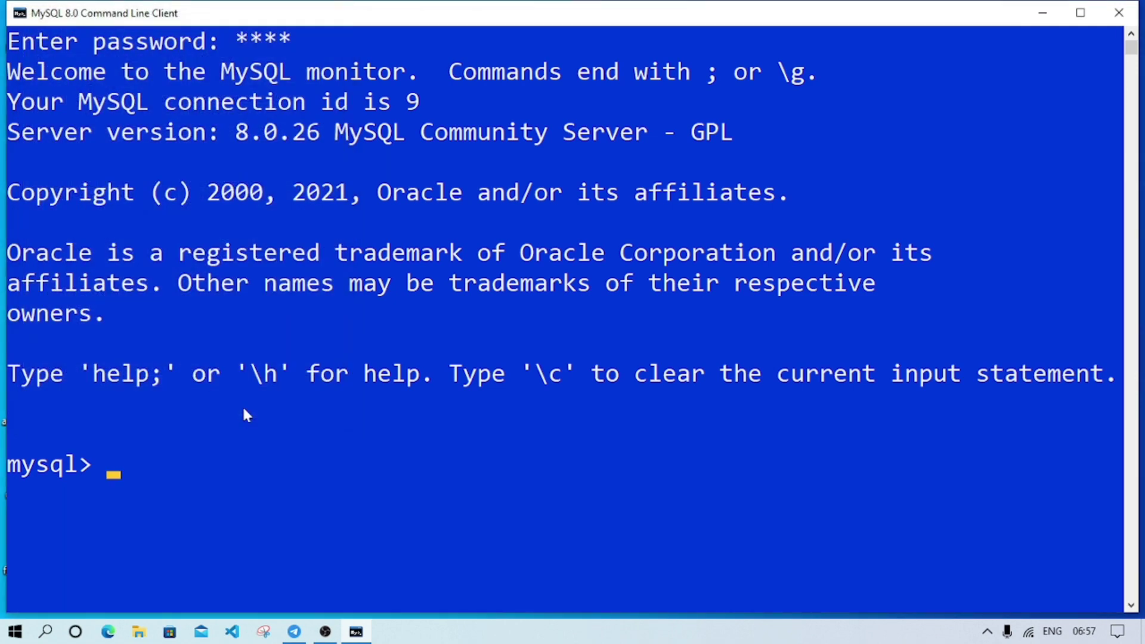
- Restart MySQL 8.0 Command Line Client and log in to confirm white text on dark red
click(1119, 13)
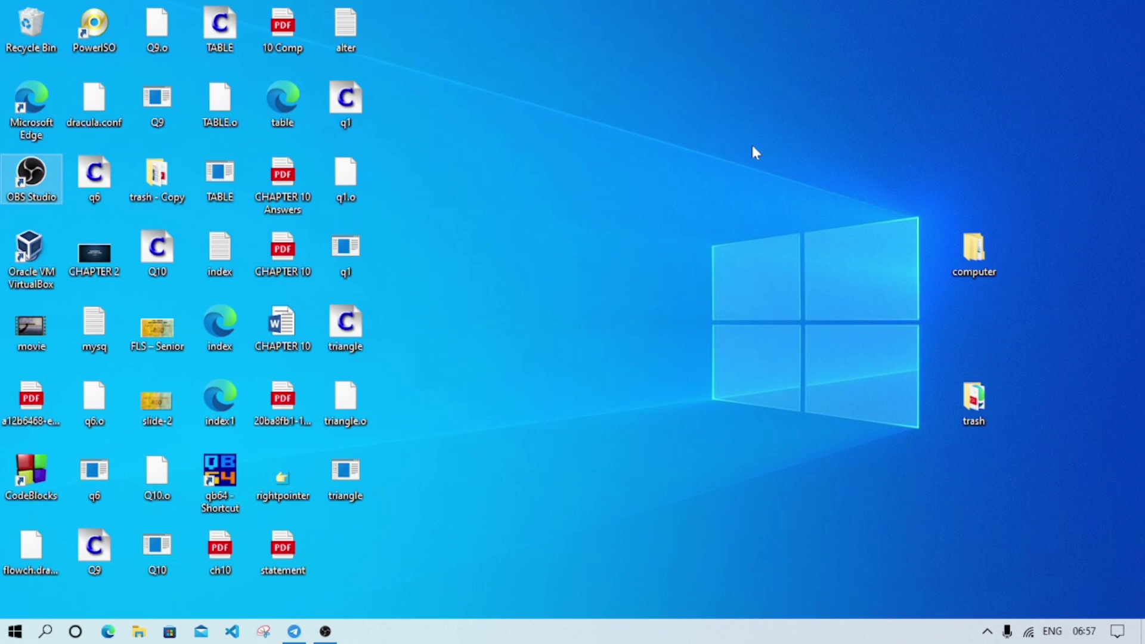
key(super)
text(my)
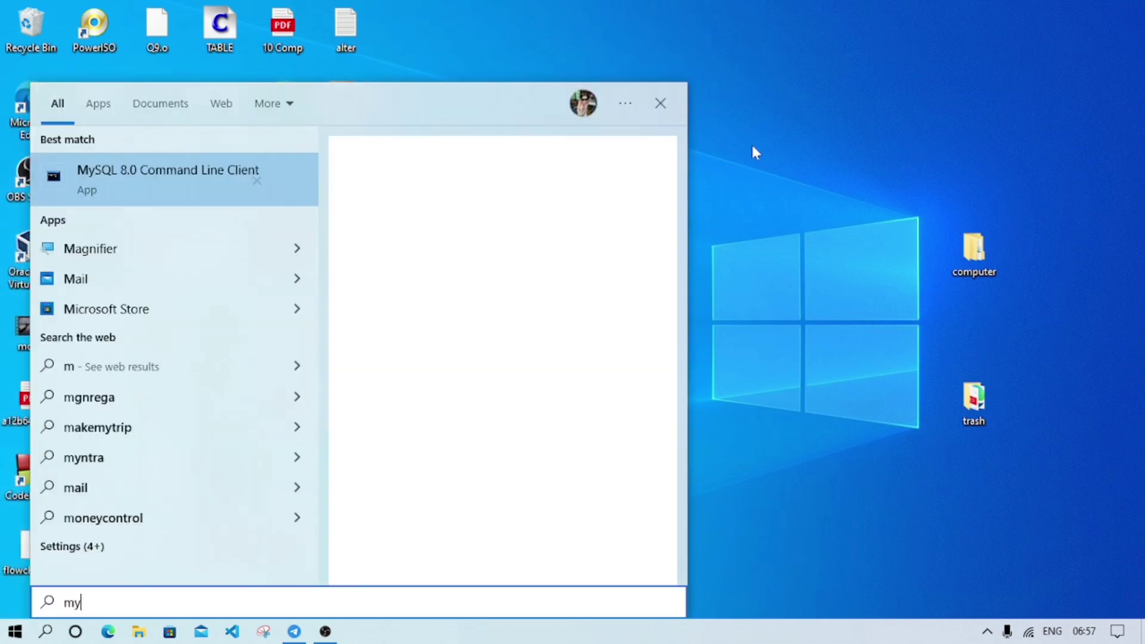
click(186, 188)
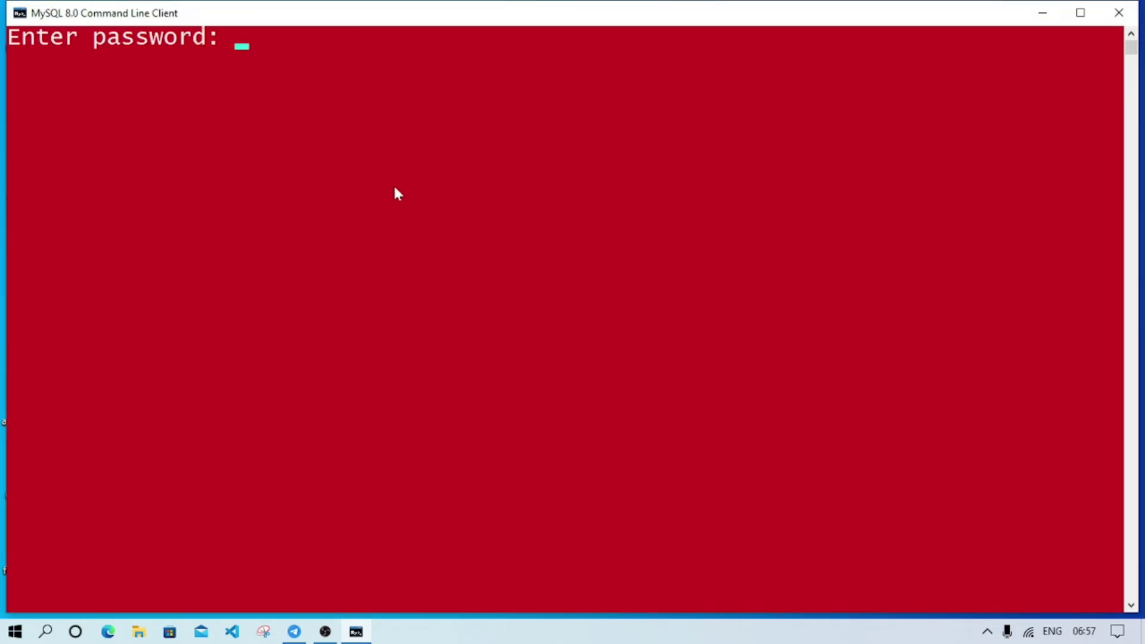
text(**)
text(**)
key(Return)
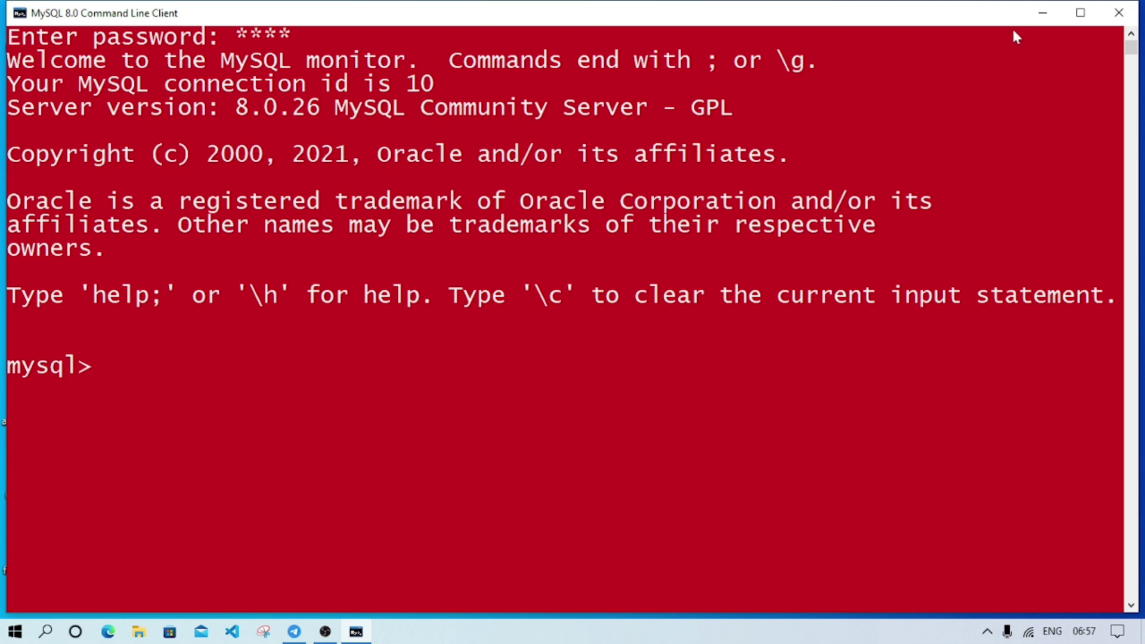
- Close the MySQL client and switch to Telegram Web's ItzRafiq group chat
click(1119, 14)
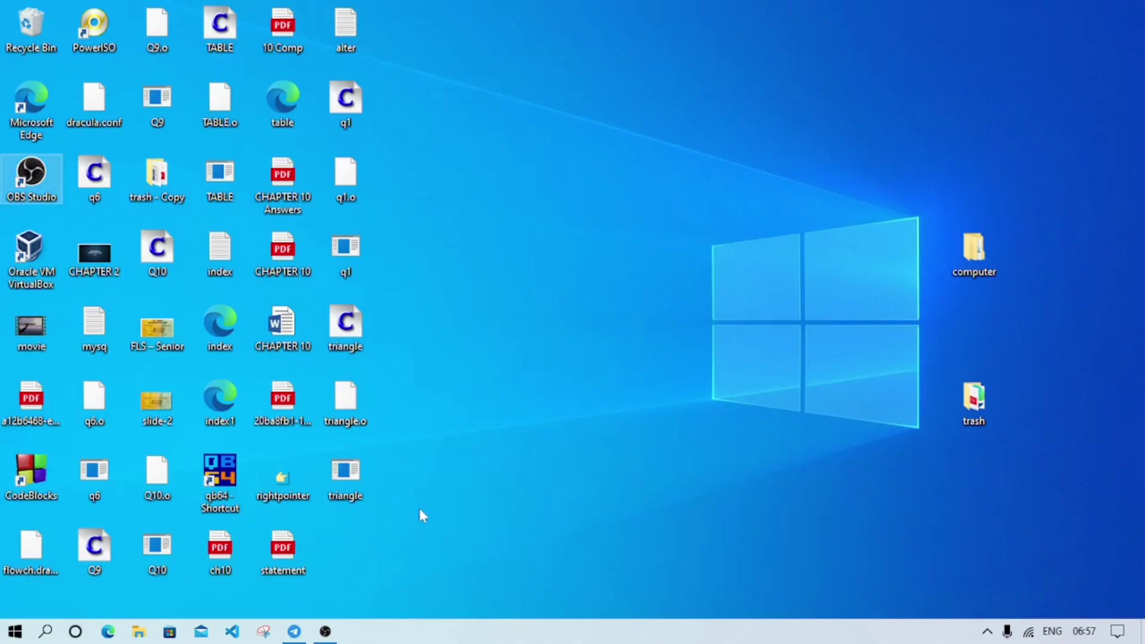
click(294, 631)
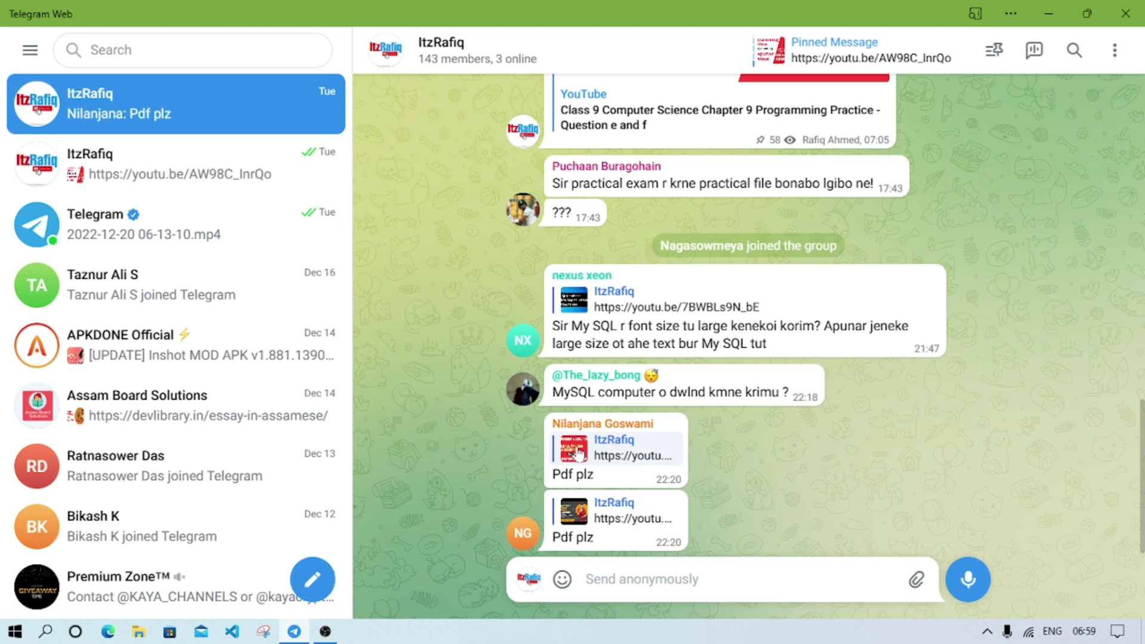
click(581, 452)
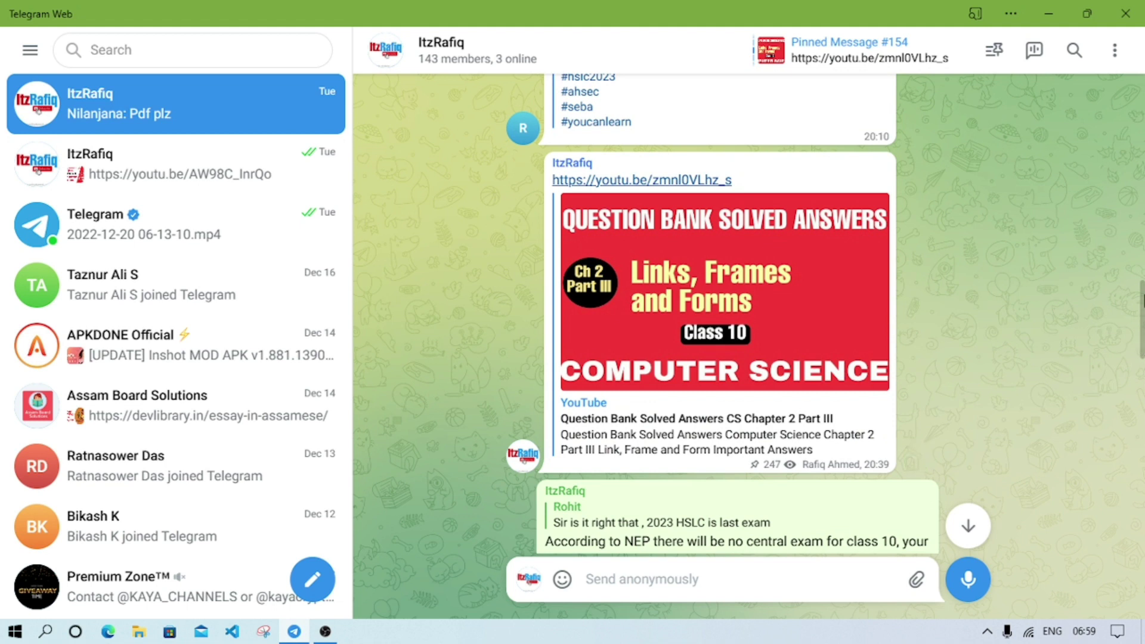
scroll(723, 313, down, 2)
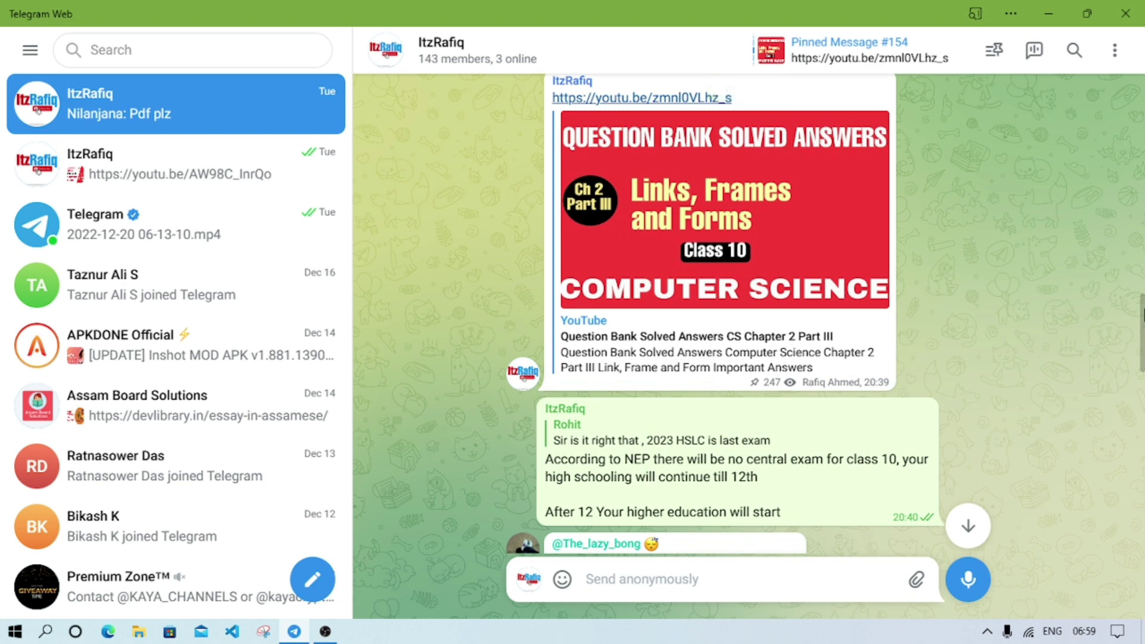
scroll(723, 314, down, 5)
scroll(723, 313, down, 5)
scroll(723, 313, down, 5)
scroll(723, 314, down, 5)
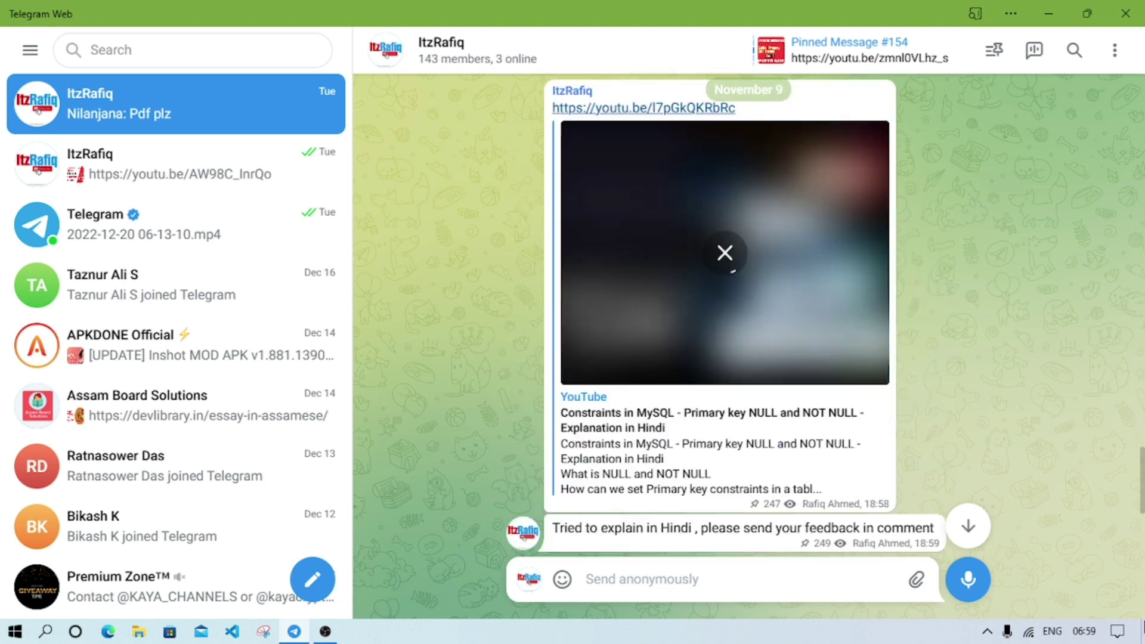
scroll(723, 313, down, 5)
scroll(723, 314, down, 5)
scroll(724, 314, down, 5)
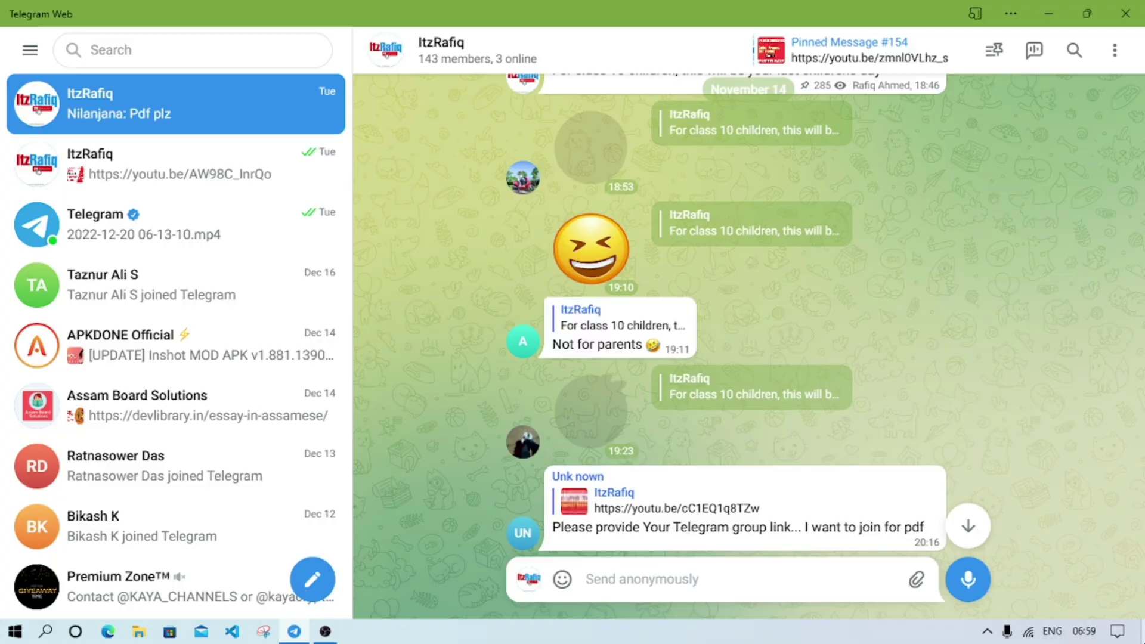